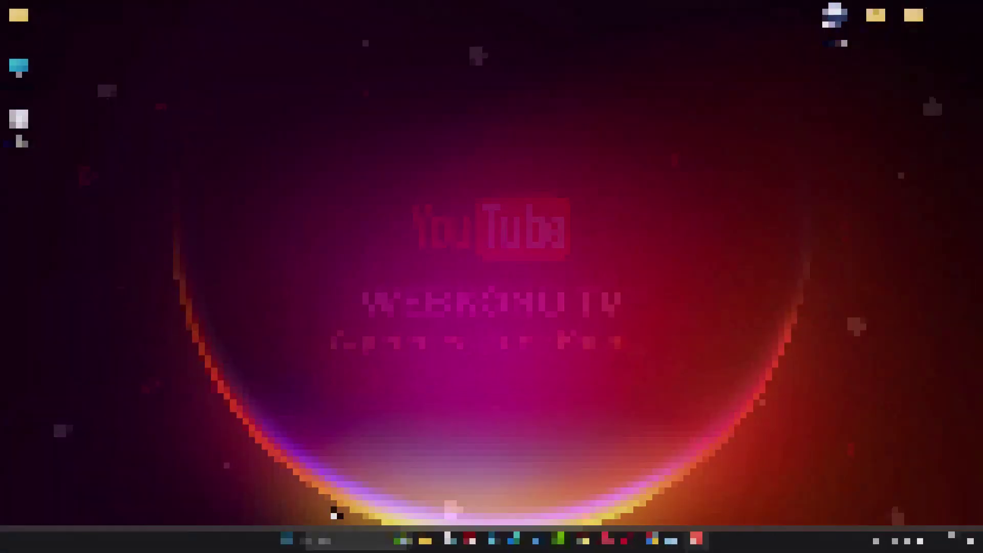
# Step: Launch Excel from Windows search and create a new blank workbook, Kitap1
pyautogui.click(351, 540)
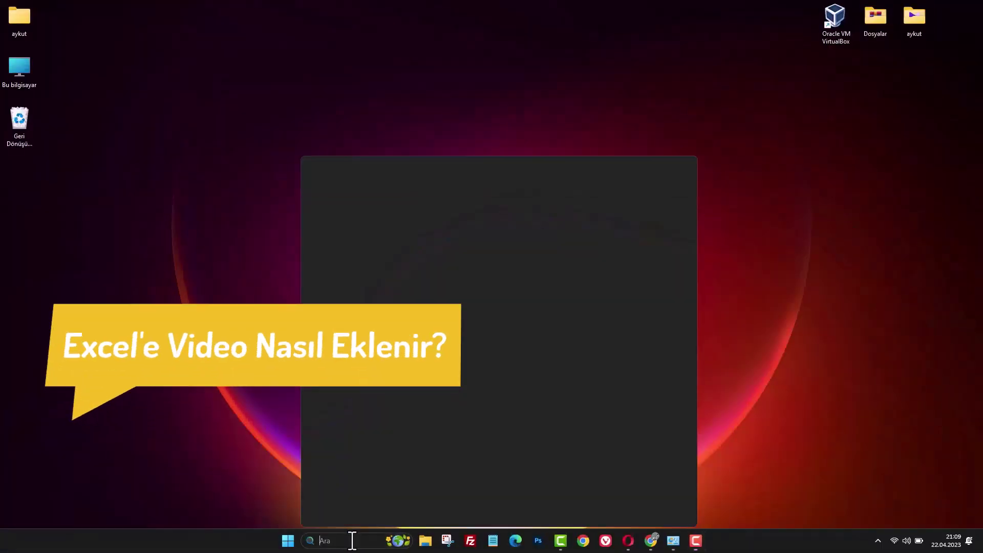
pyautogui.write('excel')
pyautogui.click(367, 220)
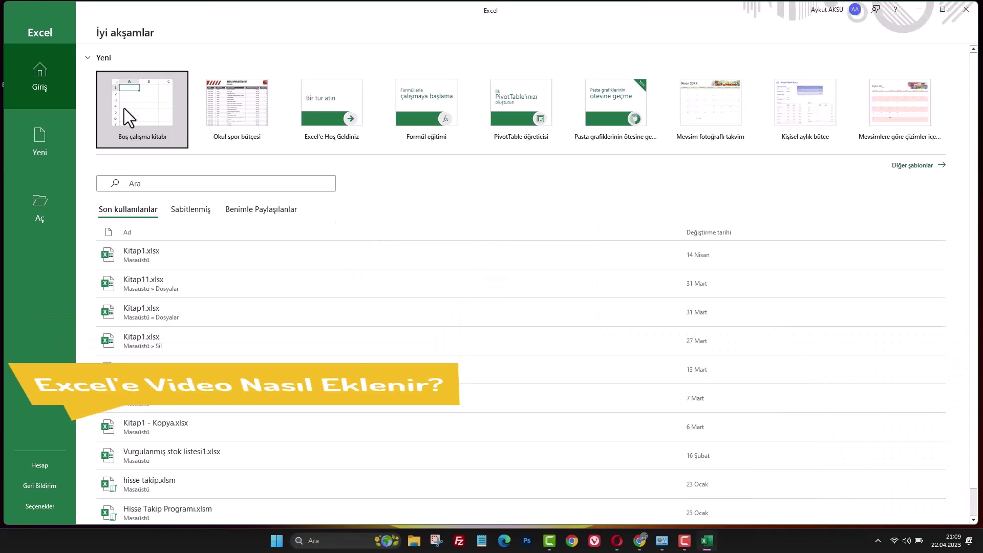
pyautogui.click(124, 109)
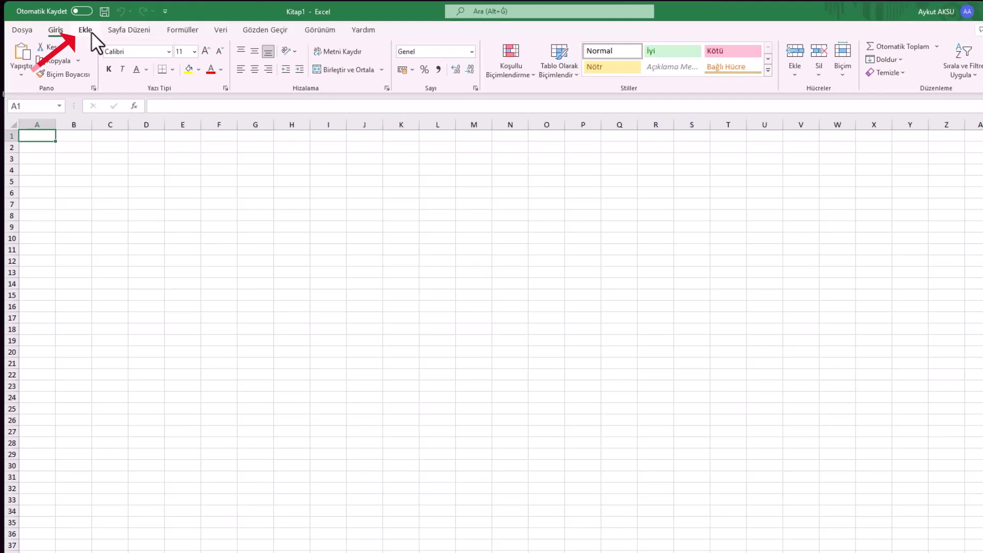
# Step: Search the Office add-in store for 'vi', then add and accept the Web Video Player add-in
pyautogui.click(91, 32)
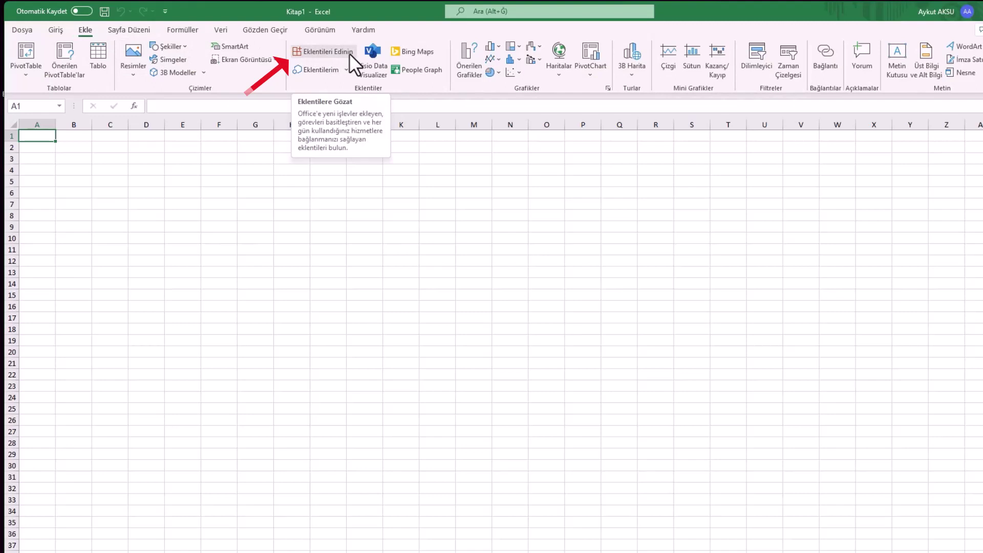
pyautogui.click(350, 54)
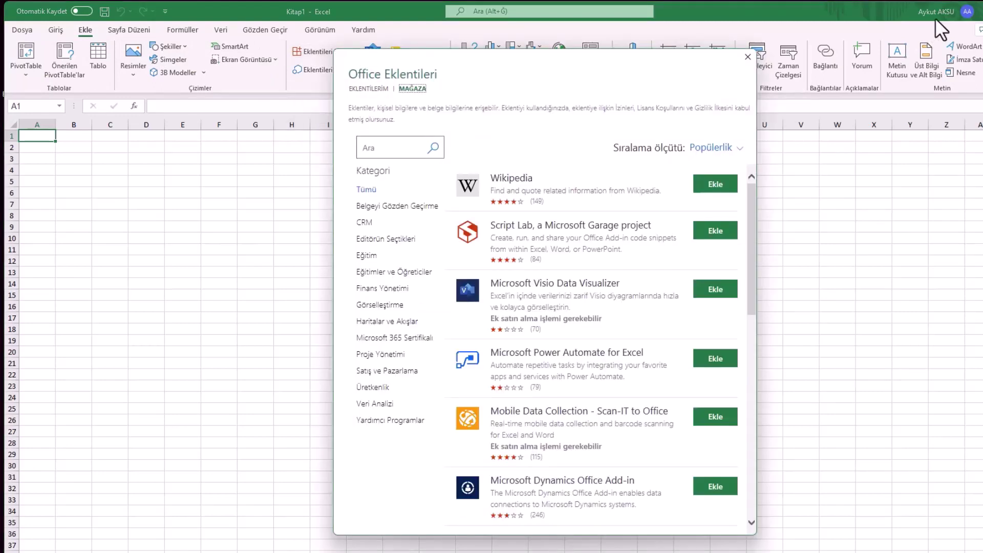
pyautogui.click(391, 148)
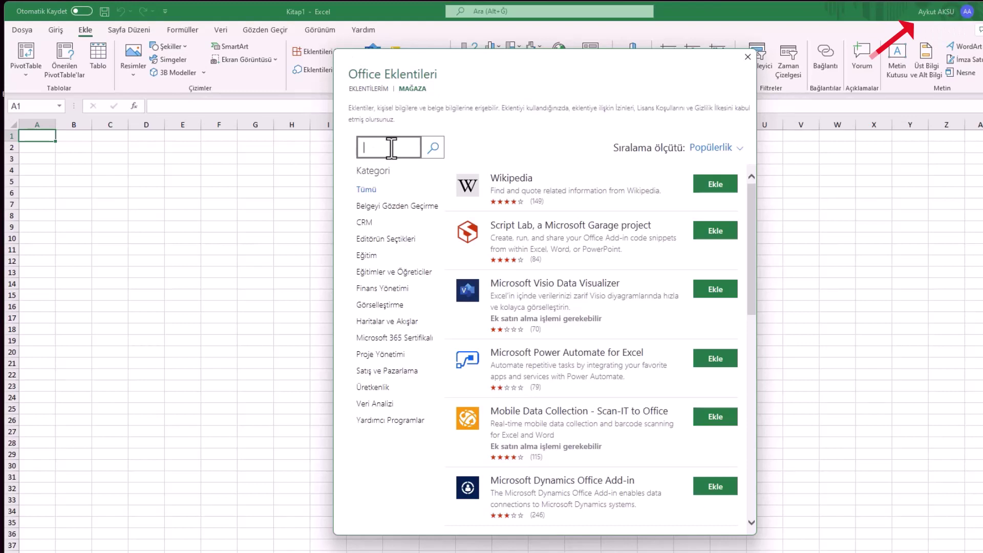
pyautogui.write('video embed')
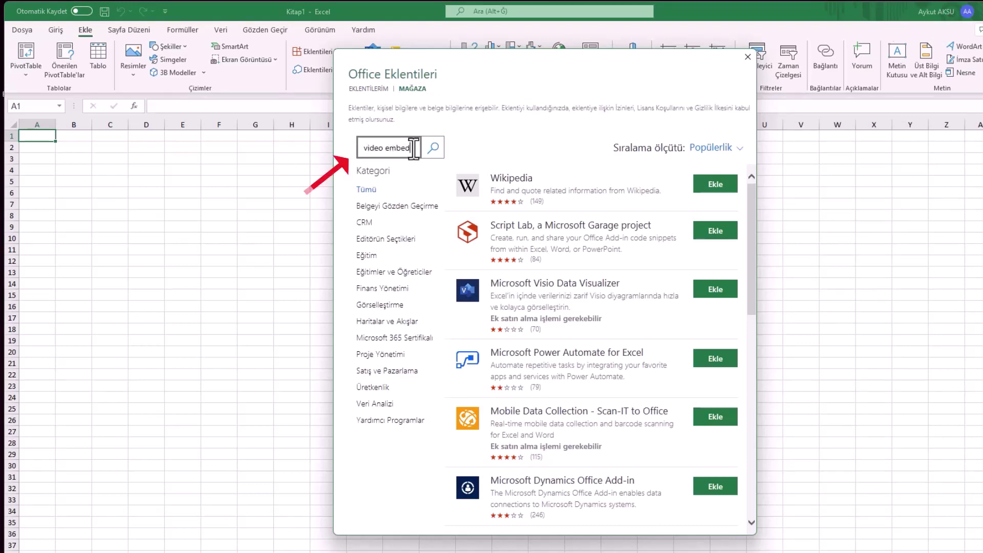
pyautogui.click(433, 148)
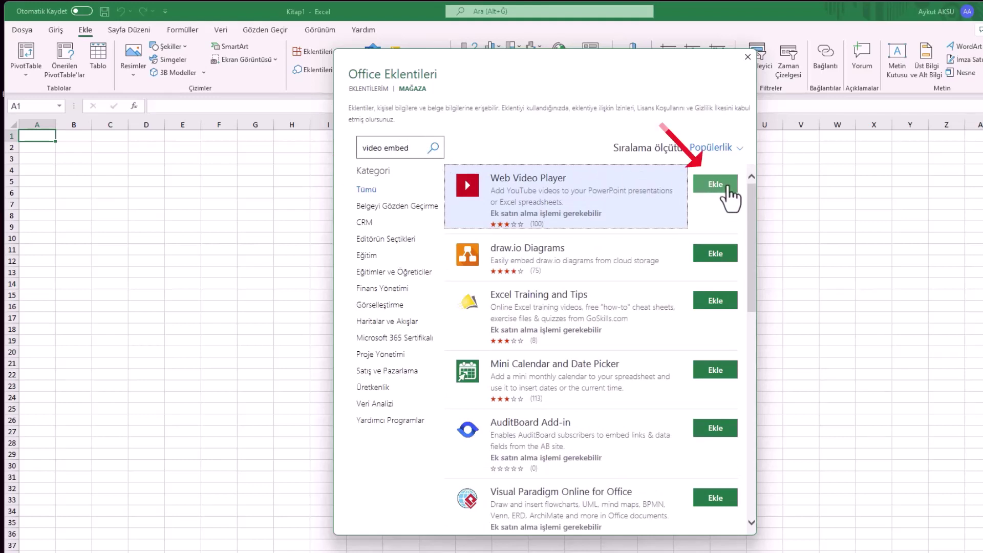
pyautogui.click(717, 185)
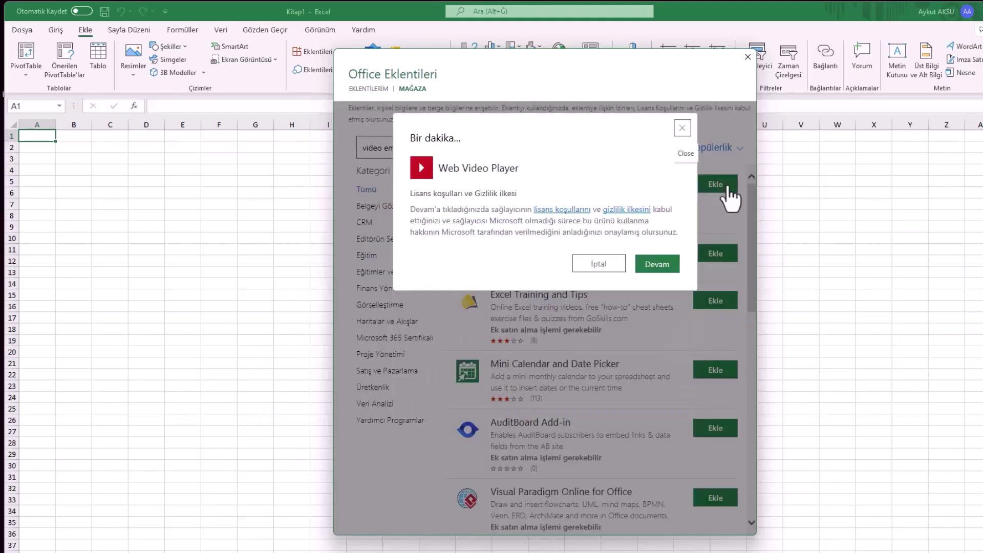
pyautogui.click(657, 265)
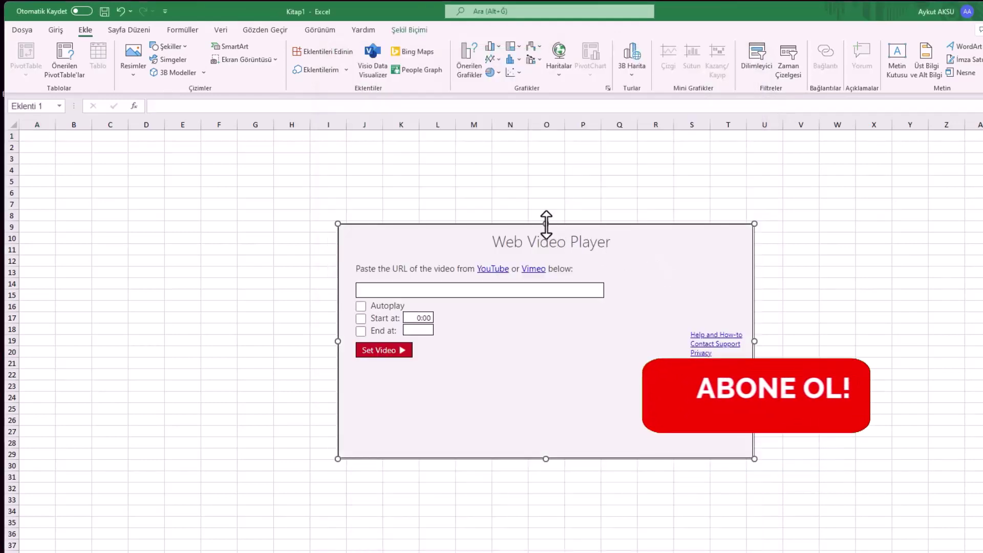
# Step: Move the video player panel to the sheet's top-left and copy the YouTube video's address in Opera
pyautogui.moveTo(551, 224)
pyautogui.mouseDown()
pyautogui.moveTo(331, 203)
pyautogui.moveTo(448, 154)
pyautogui.moveTo(277, 146)
pyautogui.mouseUp()
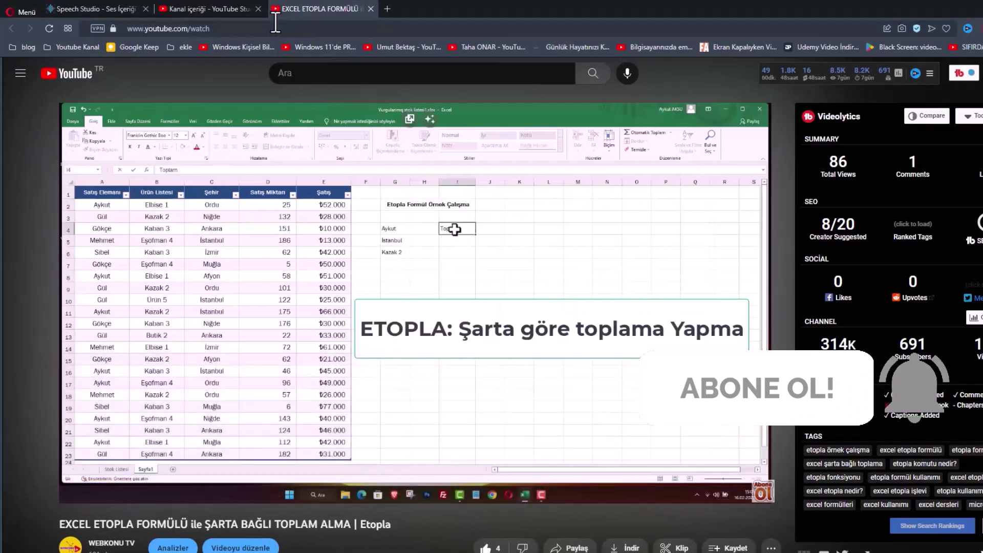
pyautogui.rightClick(251, 27)
pyautogui.click(293, 74)
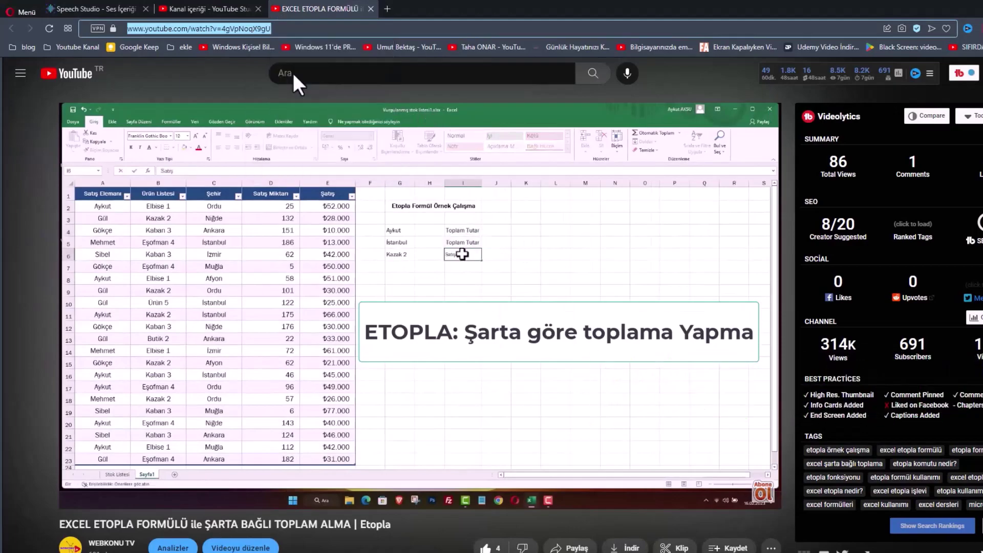
pyautogui.rightClick(259, 206)
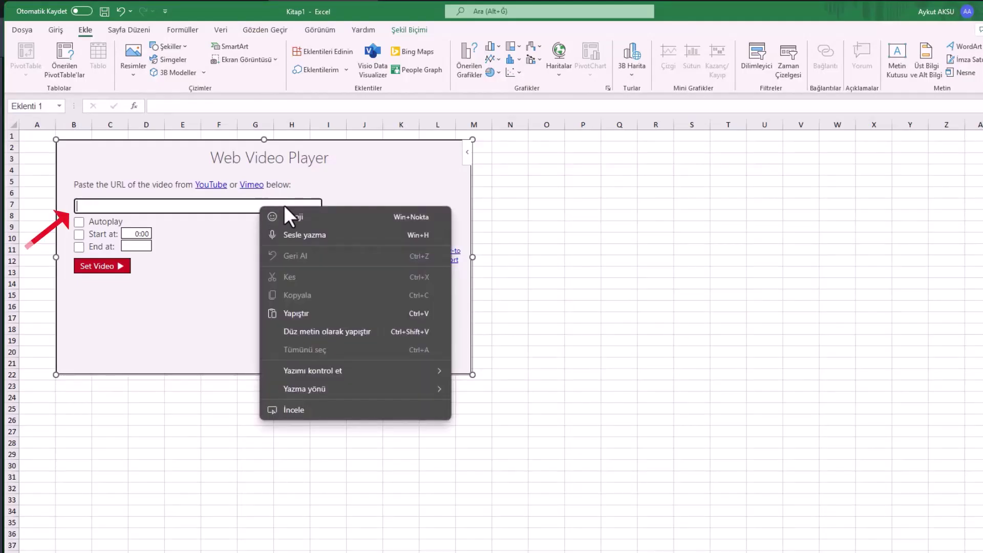
# Step: Paste the YouTube URL, enable Autoplay, set start and end times, and embed the video
pyautogui.click(304, 310)
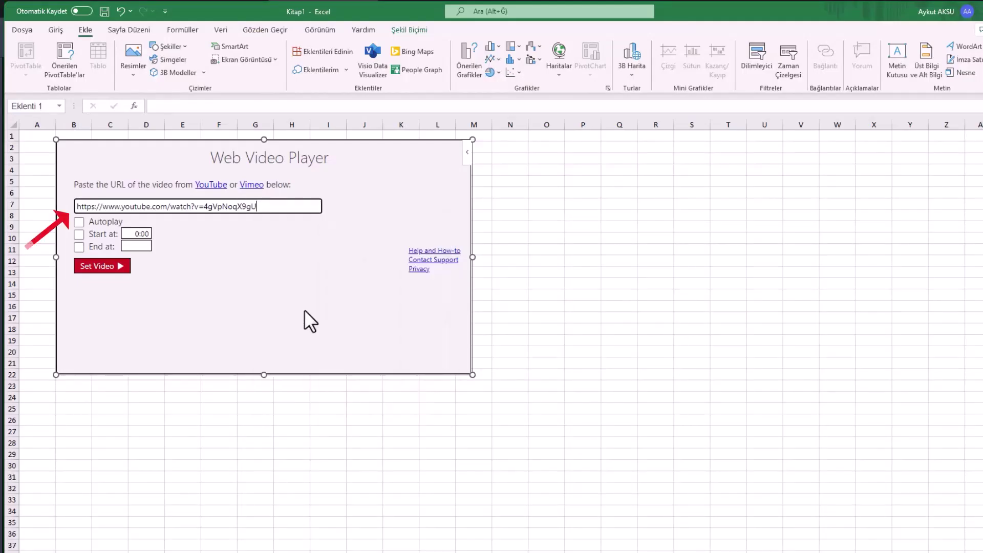
pyautogui.click(79, 222)
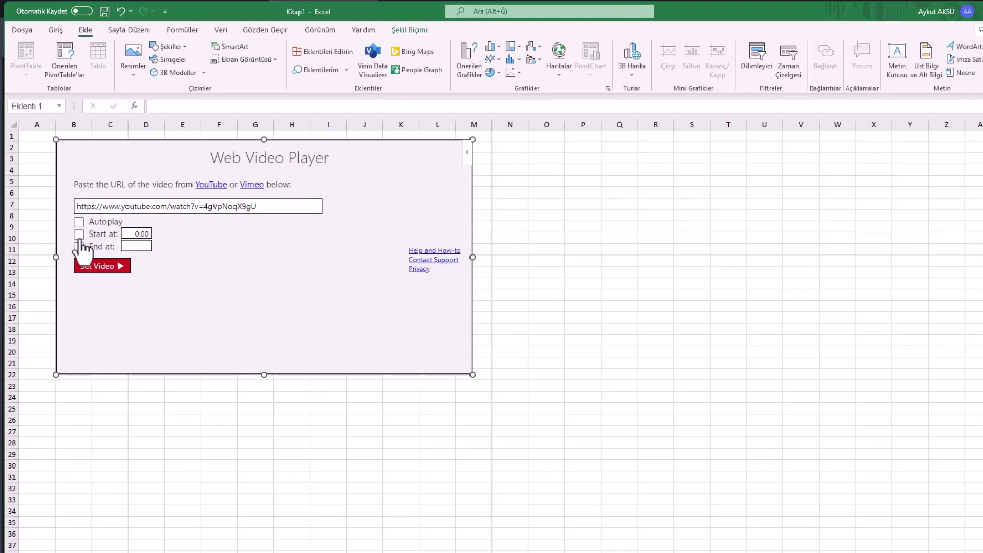
pyautogui.click(79, 234)
pyautogui.click(137, 245)
pyautogui.click(117, 270)
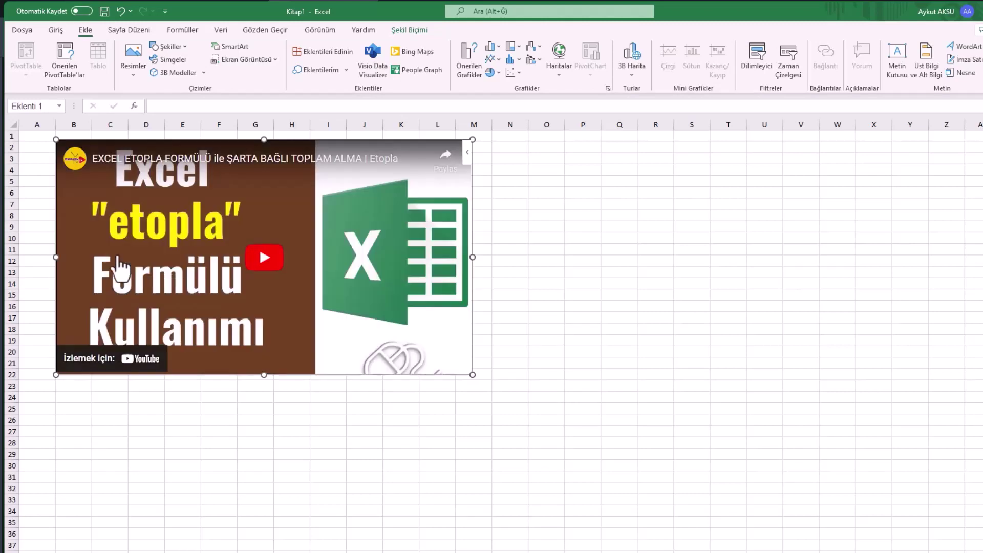
# Step: Play the embedded ETOPLA video, then mute it and pause at 0:13
pyautogui.click(259, 257)
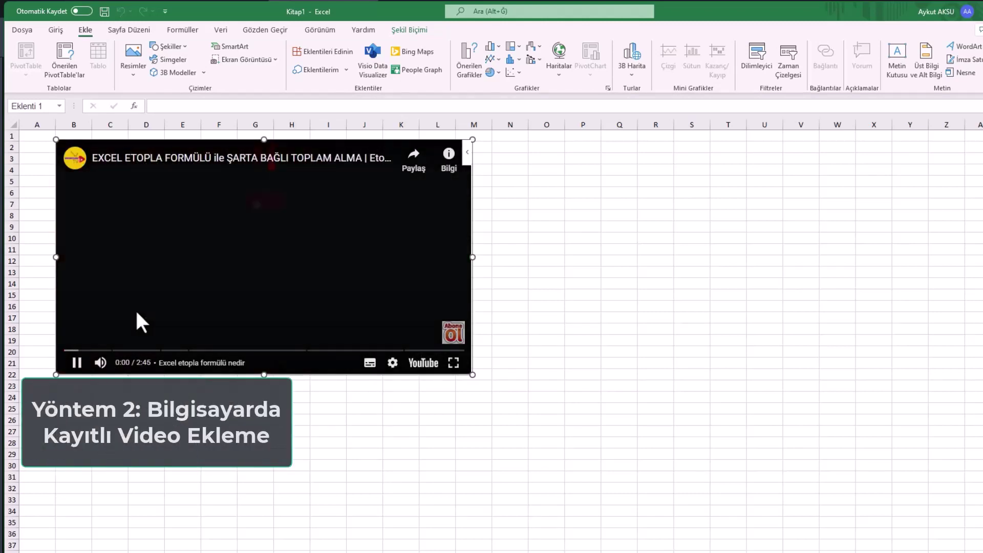
pyautogui.click(101, 364)
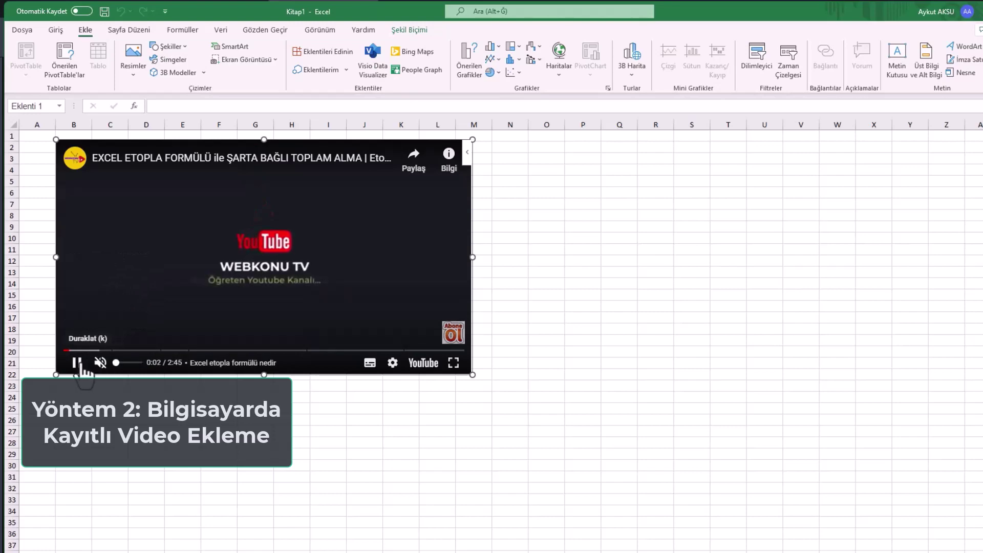
pyautogui.click(77, 363)
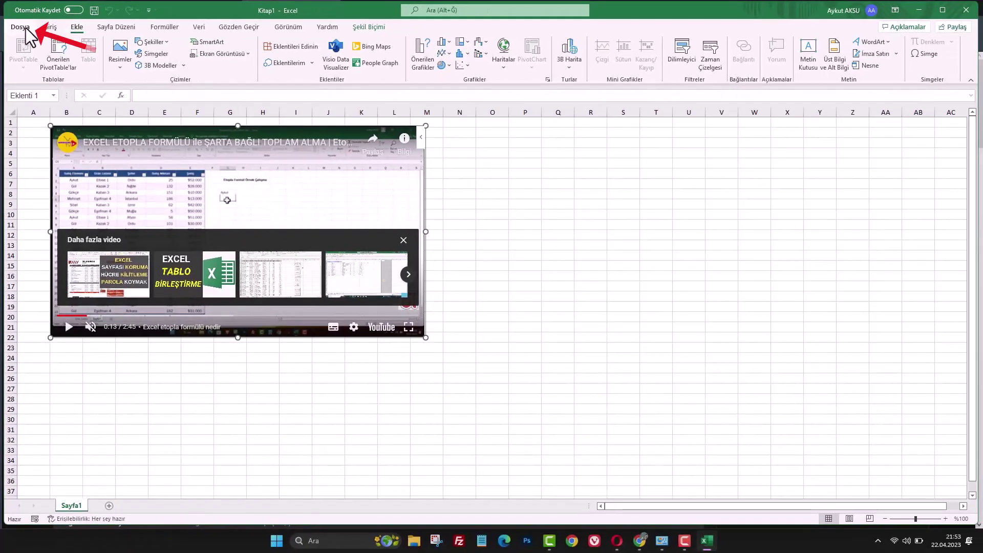
# Step: Enable the Geliştirici tab through Seçenekler > Şeridi Özelleştir and confirm with Tamam
pyautogui.click(20, 28)
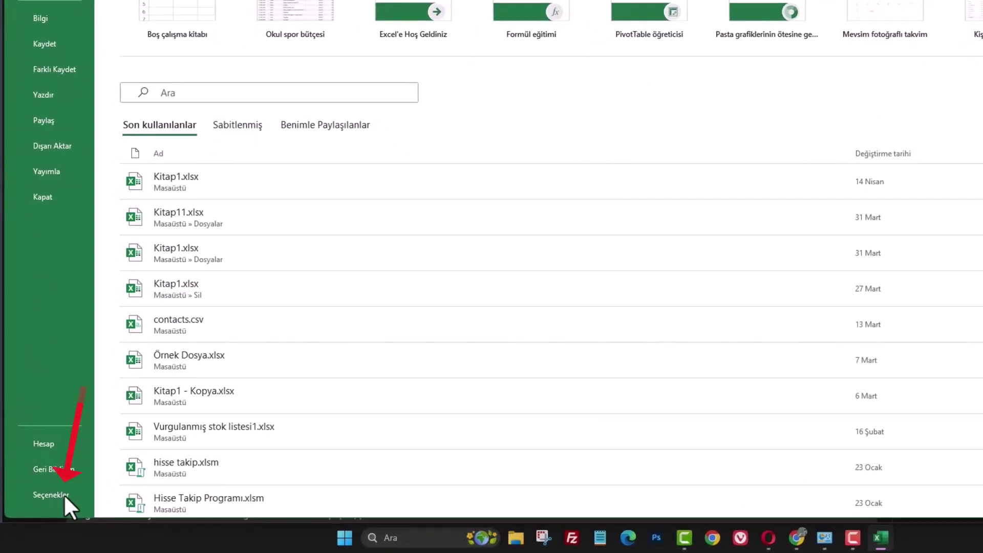
pyautogui.click(51, 494)
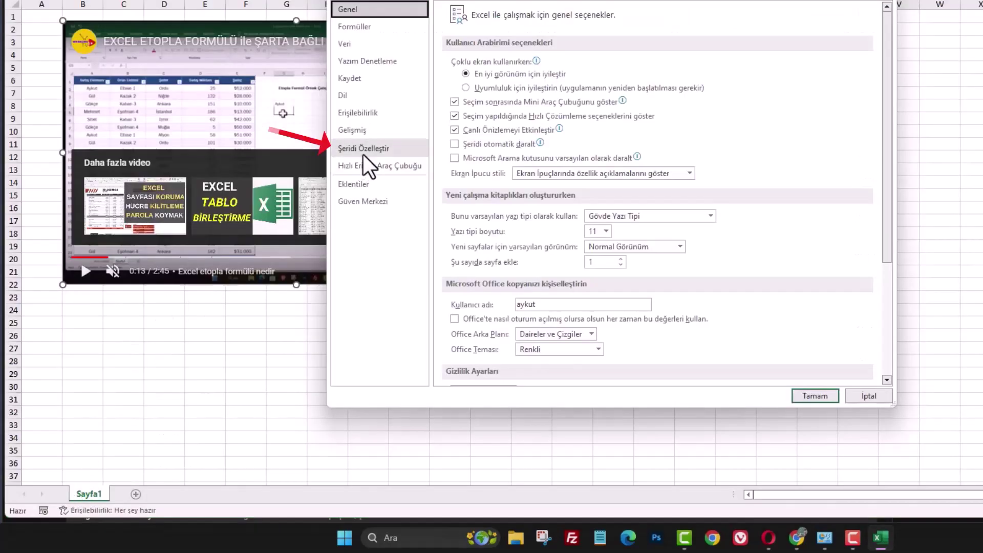
pyautogui.click(399, 149)
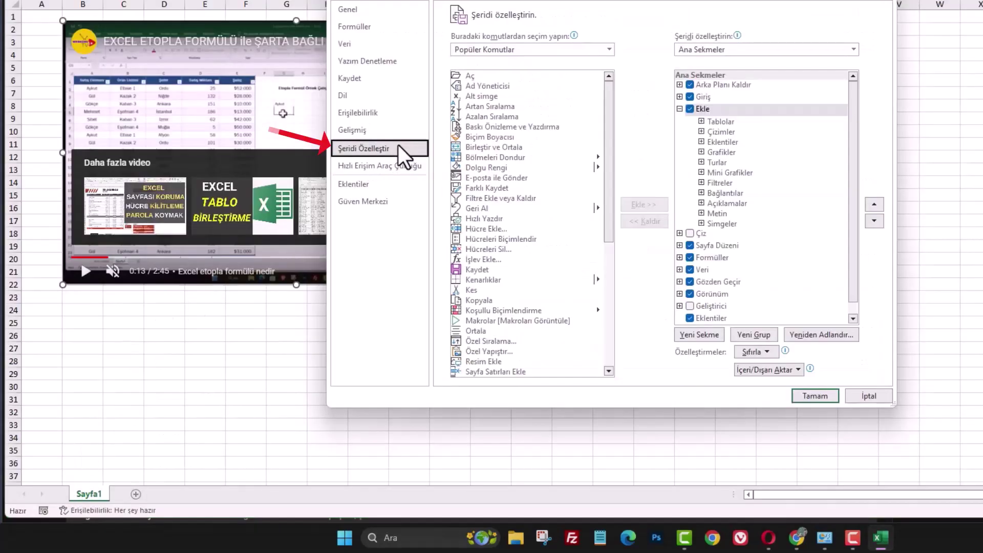
pyautogui.click(690, 306)
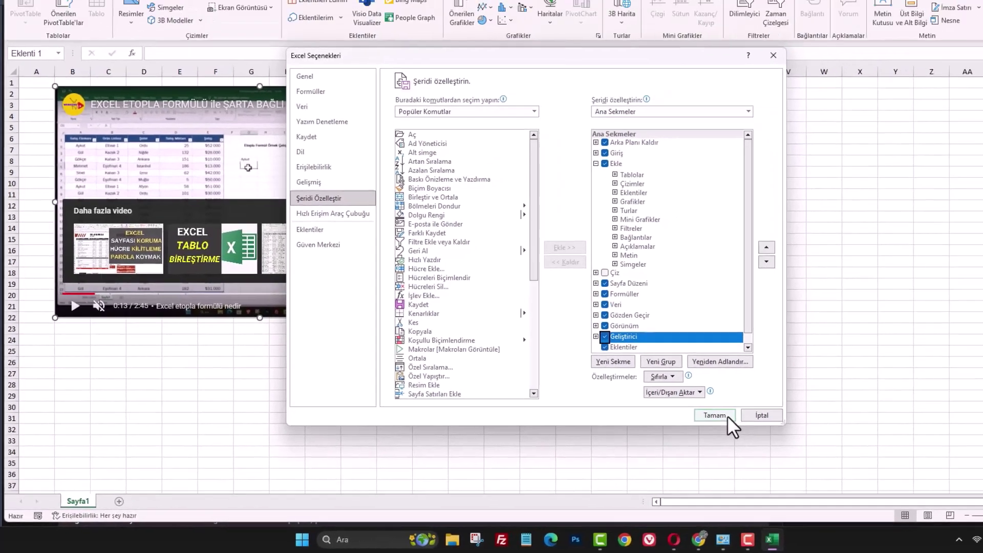
pyautogui.click(727, 416)
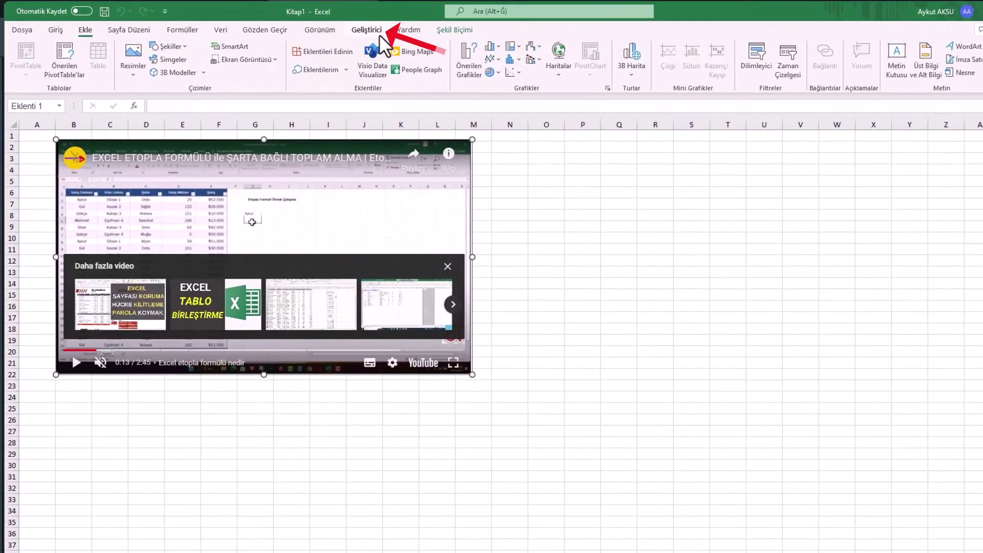
# Step: Insert a Windows Media Player control from Diğer Denetimler, drawn beside the video across columns P–Z
pyautogui.click(374, 32)
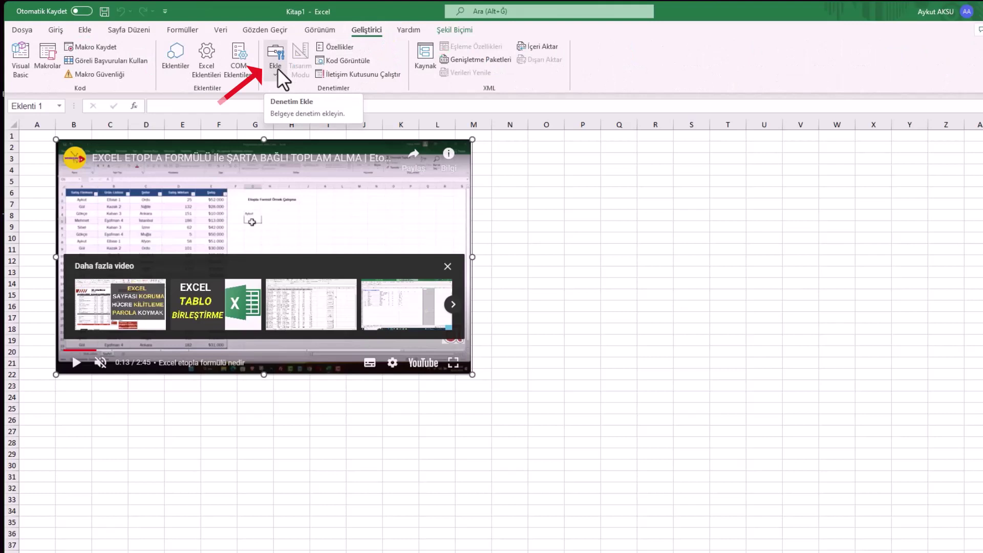
pyautogui.click(276, 69)
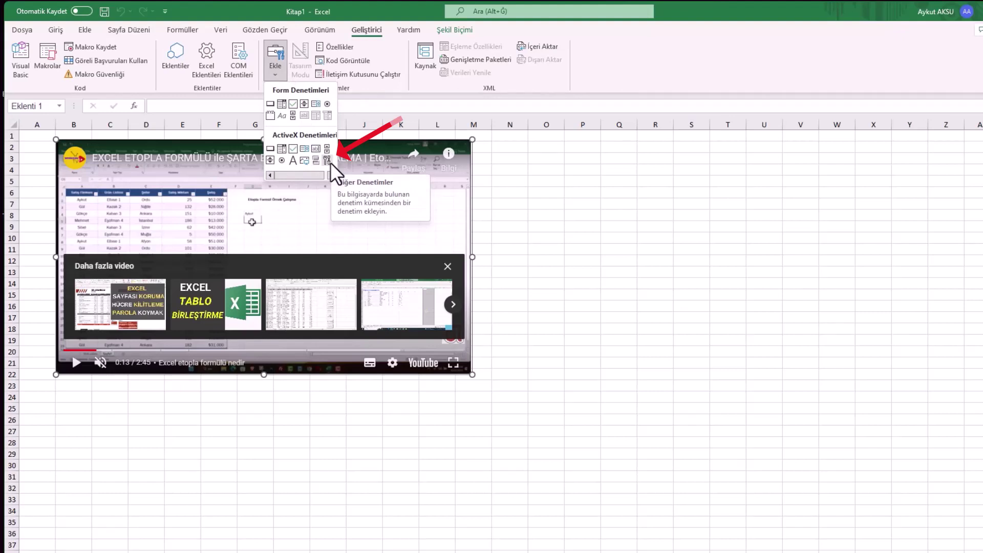
pyautogui.click(329, 161)
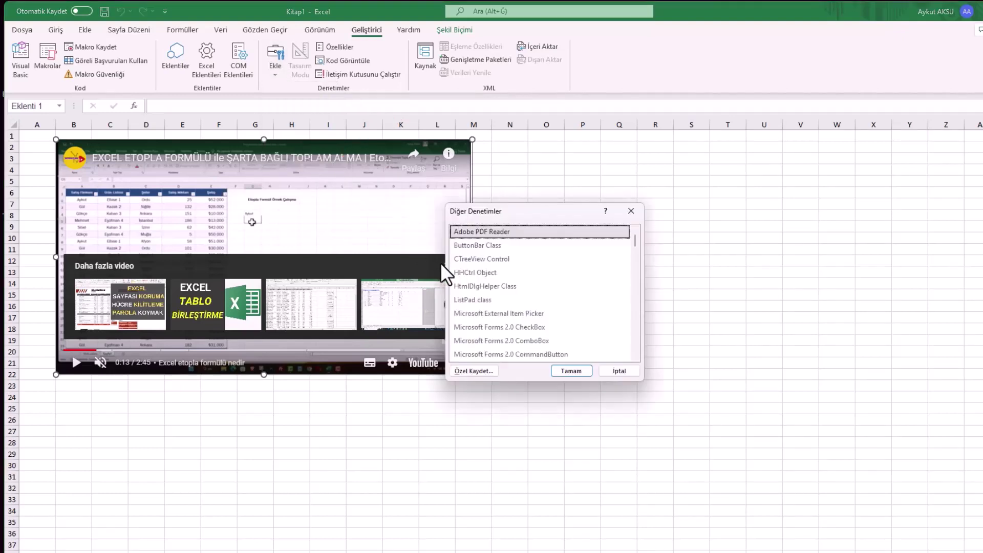
pyautogui.click(473, 286)
pyautogui.press('End')
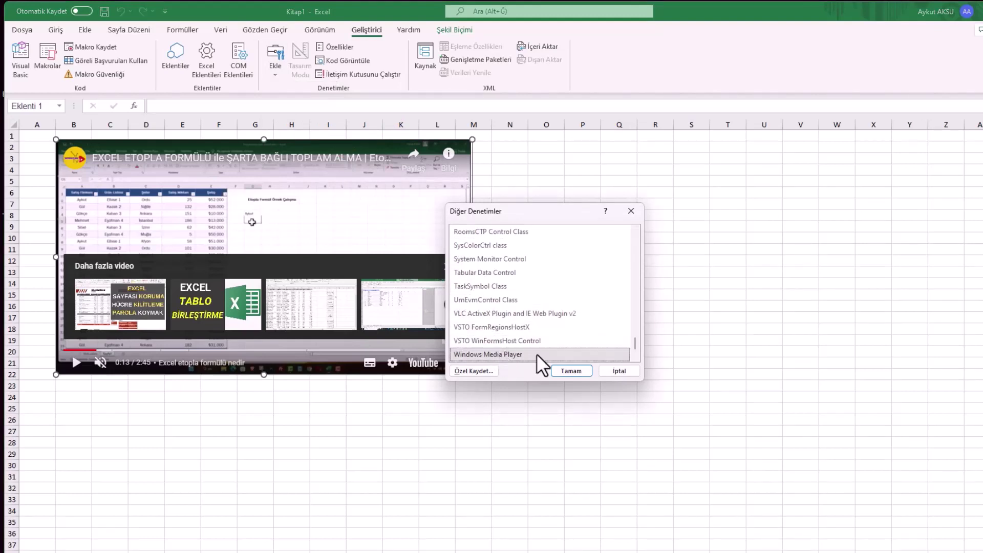
pyautogui.click(569, 371)
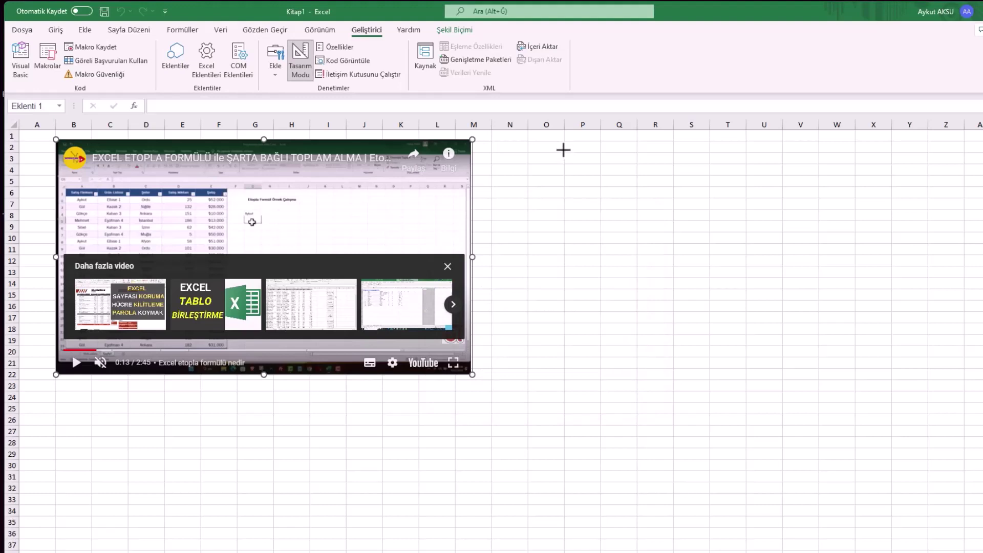
pyautogui.moveTo(563, 150); pyautogui.dragTo(966, 426)
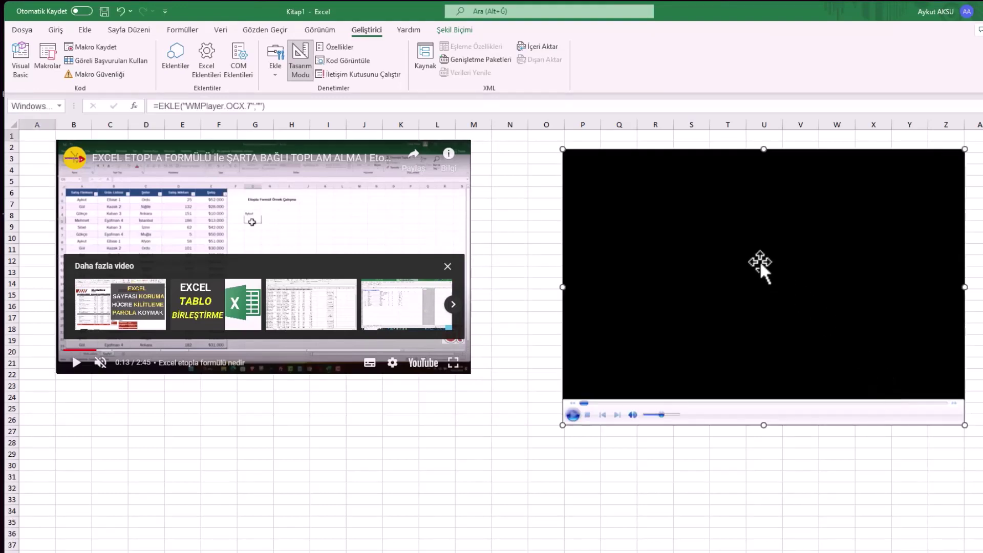
# Step: Set the Media Player's source to the Desktop shorts_1080p.mp4 video via its (Custom) properties, then close Properties
pyautogui.rightClick(748, 241)
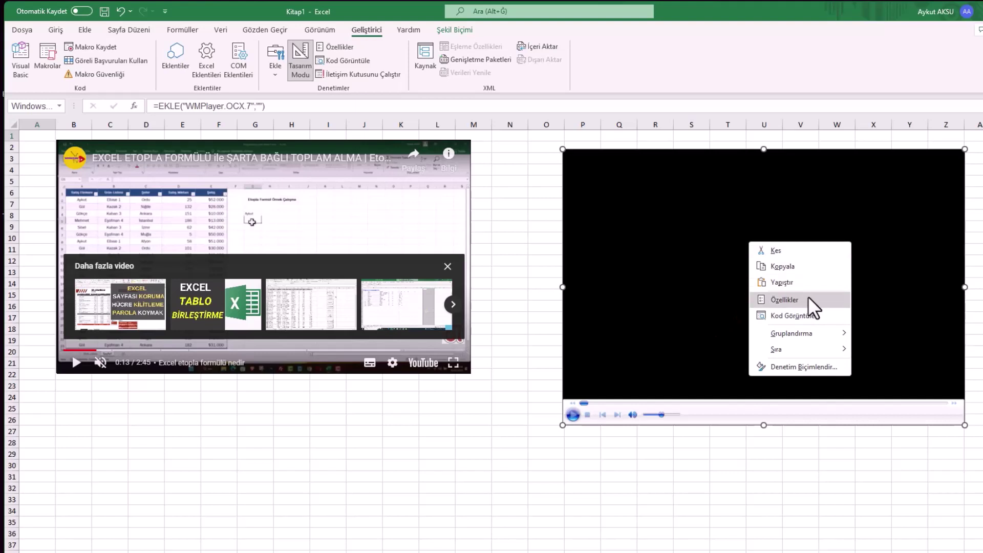
pyautogui.click(812, 302)
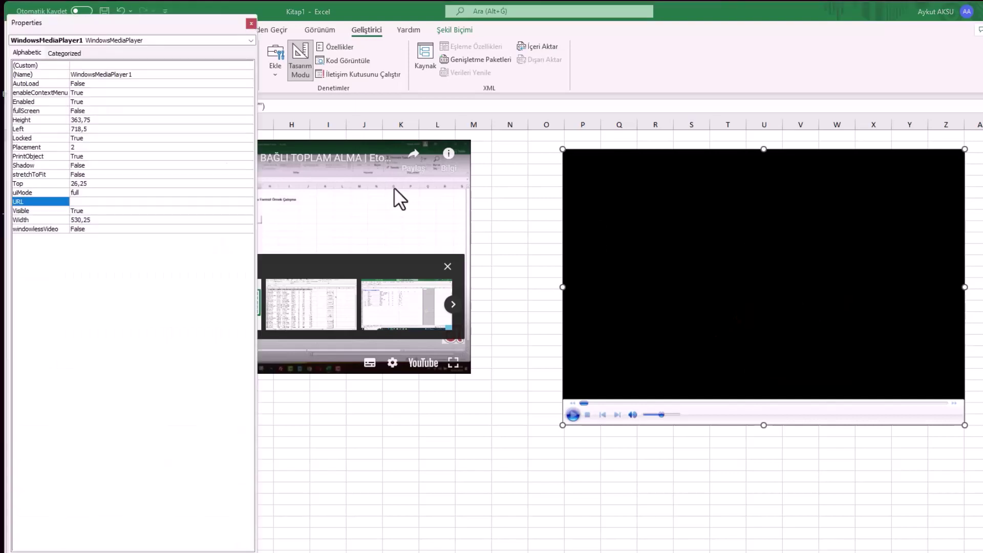
pyautogui.click(131, 66)
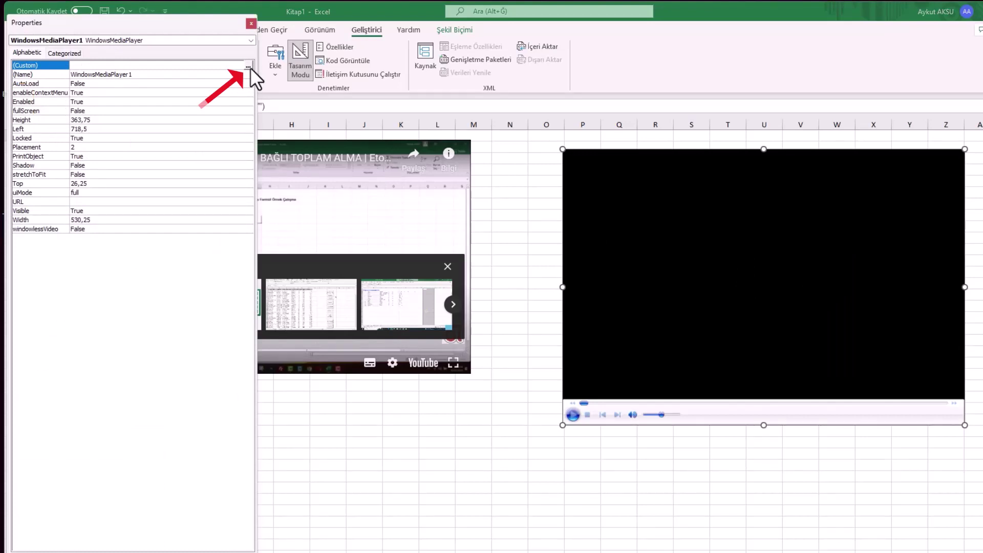
pyautogui.click(248, 67)
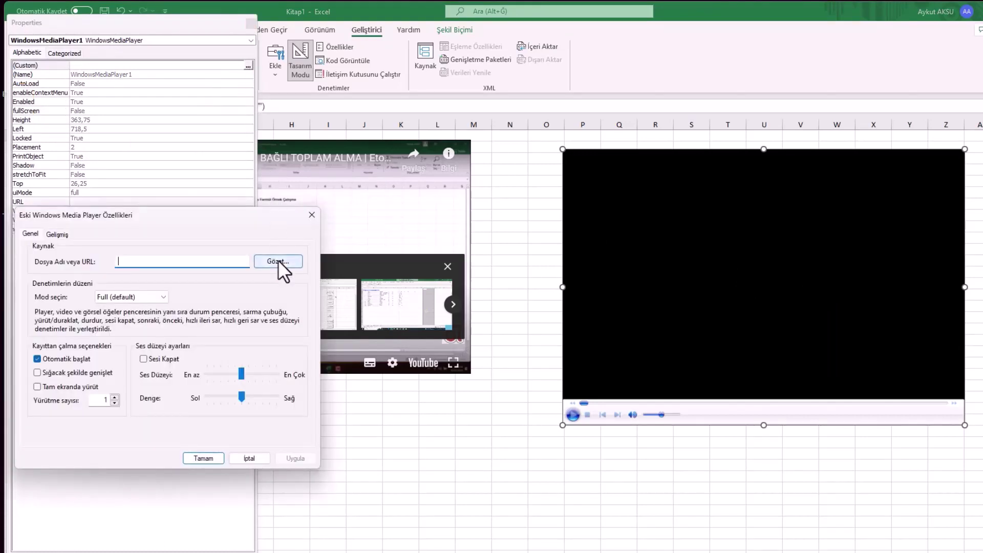
pyautogui.click(296, 264)
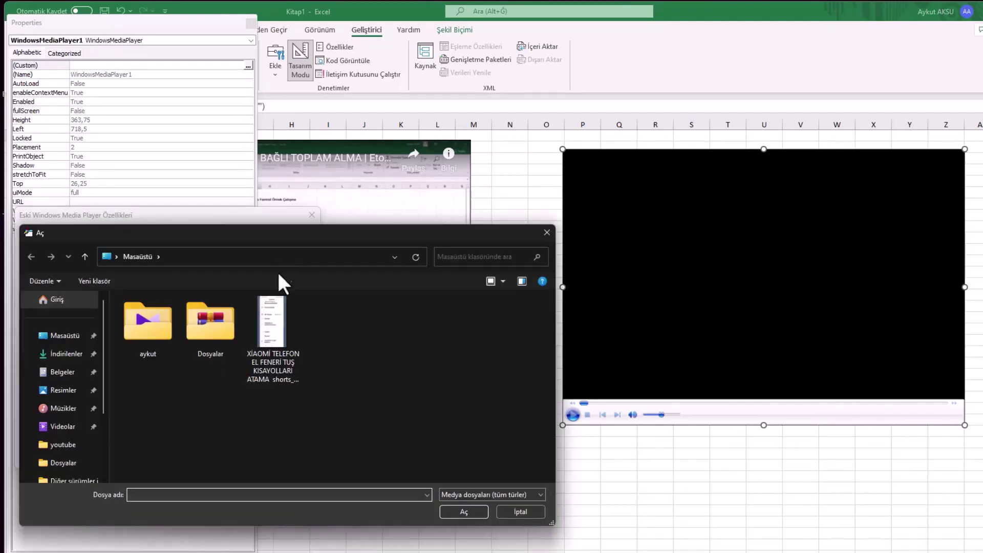
pyautogui.click(270, 316)
pyautogui.doubleClick(271, 343)
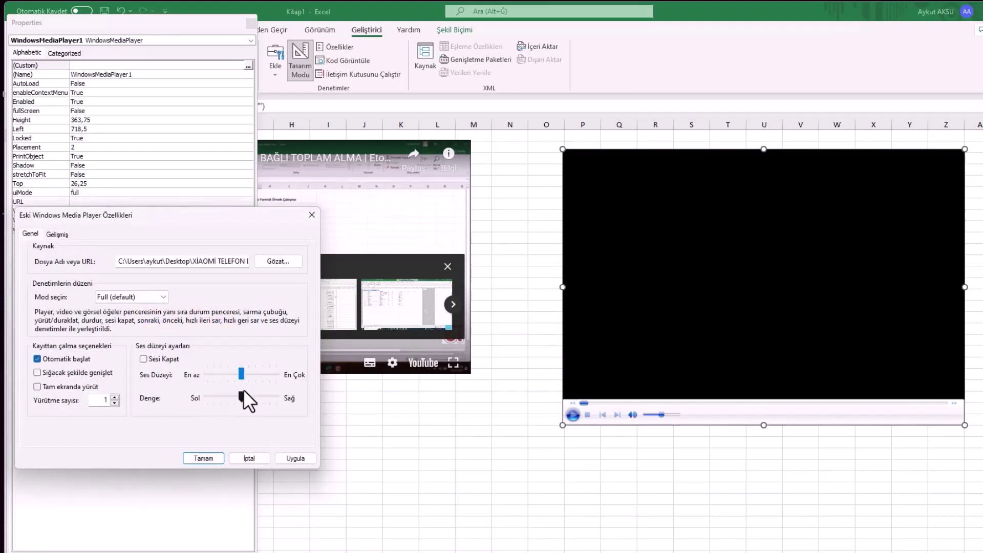
pyautogui.click(210, 458)
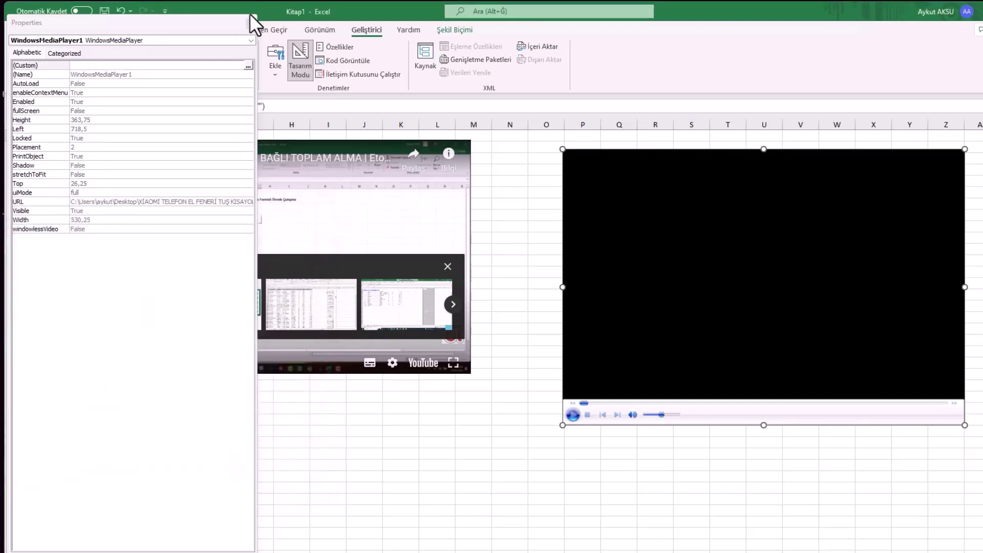
pyautogui.click(248, 23)
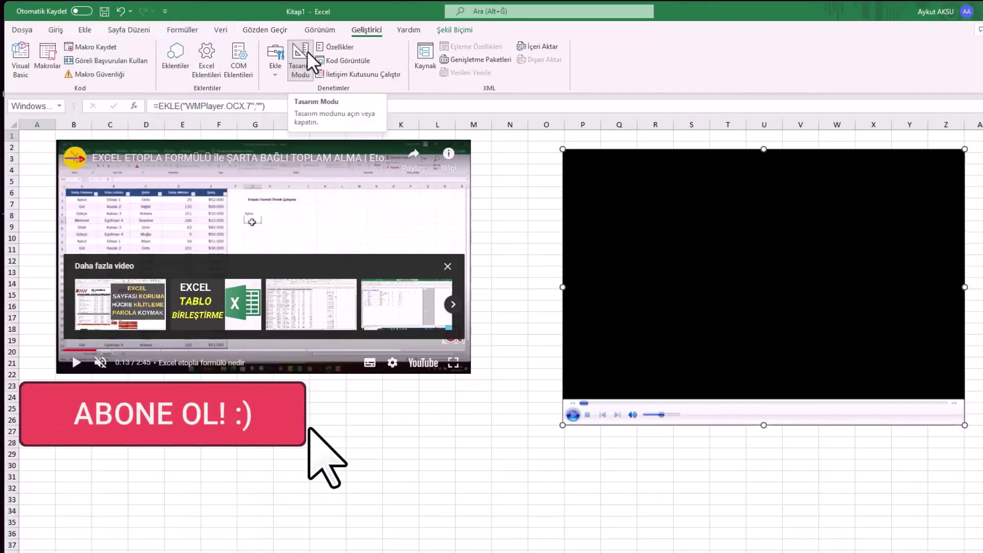
# Step: Turn off Tasarım Modu so the Media Player plays the local shorts video
pyautogui.click(301, 60)
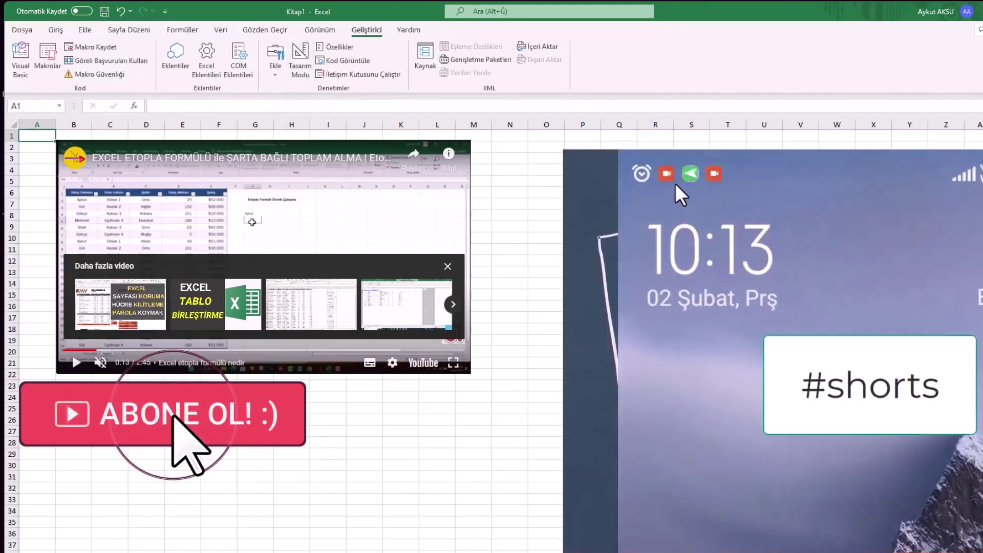